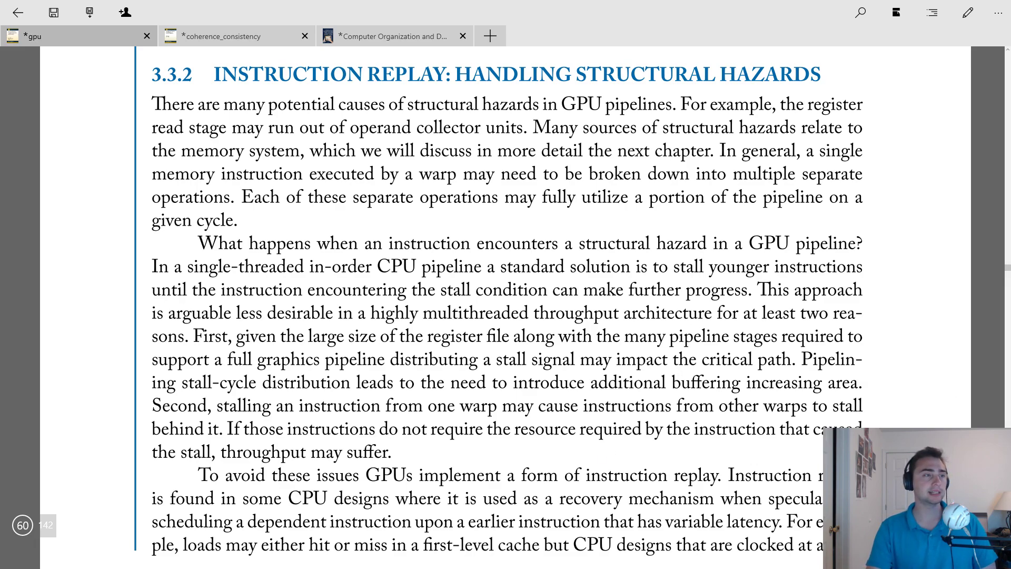
scroll(532, 260, "up", 5)
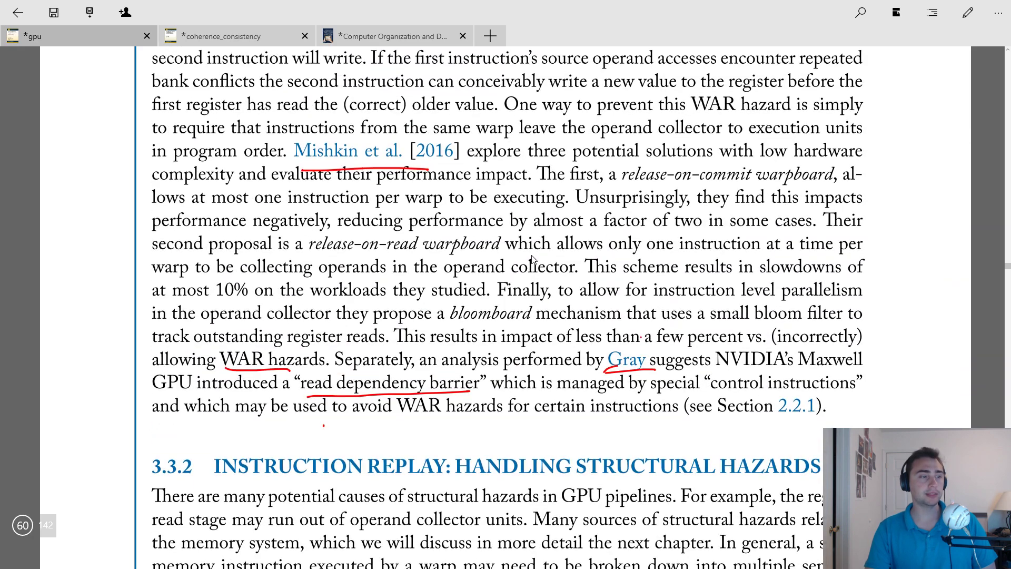
scroll(532, 259, "down", 1)
scroll(532, 260, "down", 2)
scroll(532, 259, "down", 2)
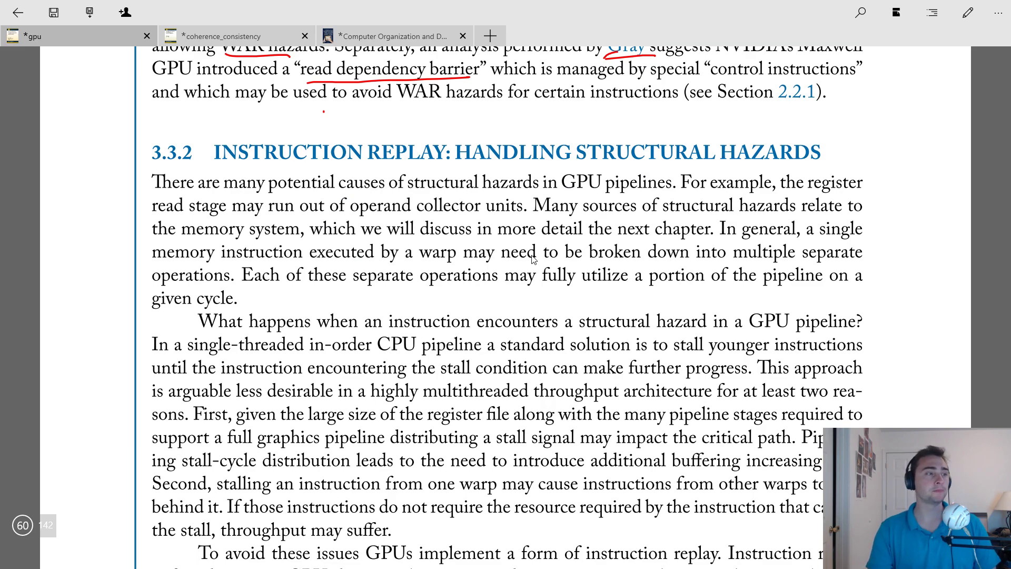
scroll(533, 260, "down", 2)
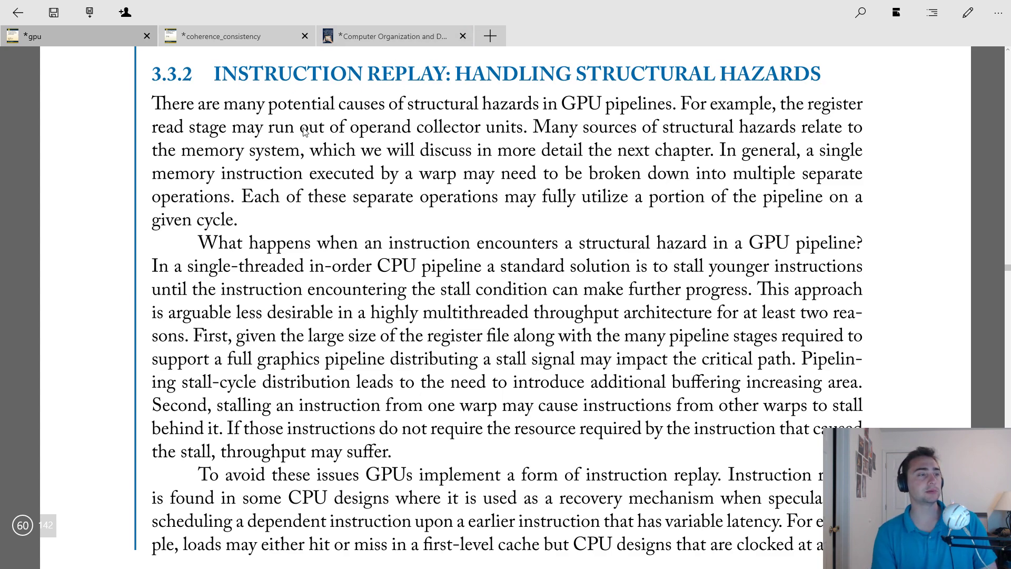
Select the word 'collector' and then clear the selection again
double_click(431, 128)
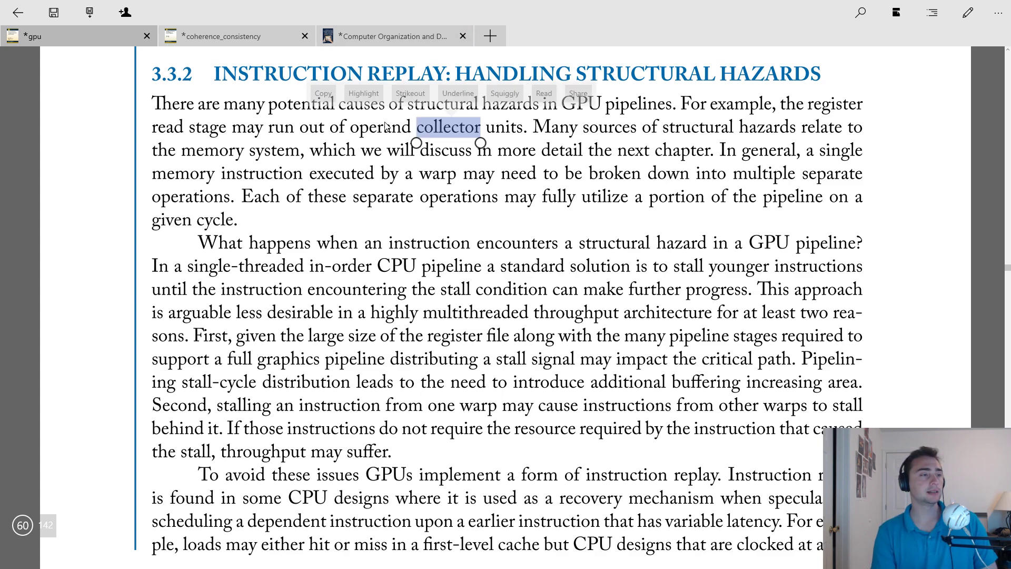
left_click(457, 99)
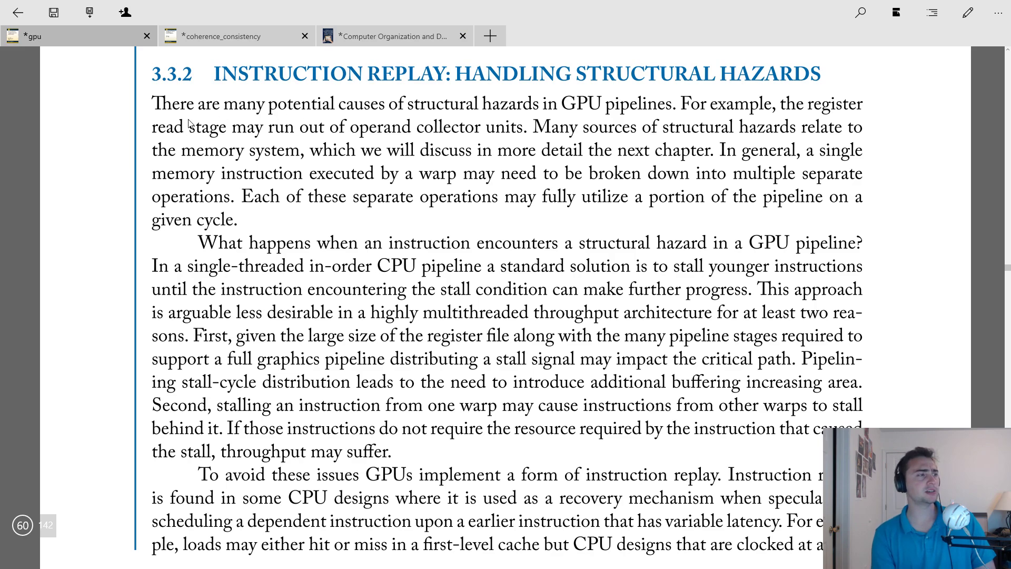
scroll(458, 153, "up", 5)
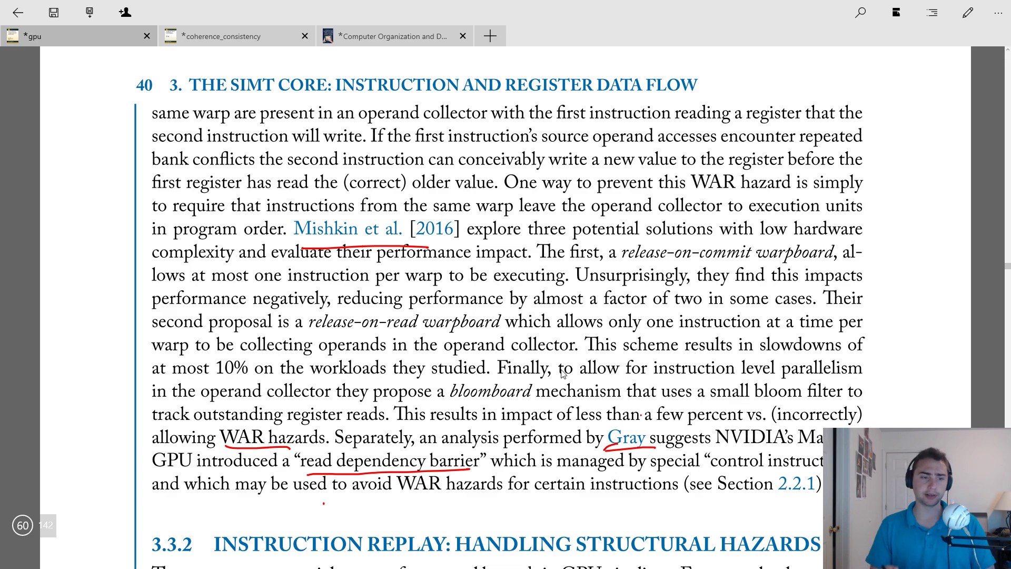
scroll(638, 290, "down", 1)
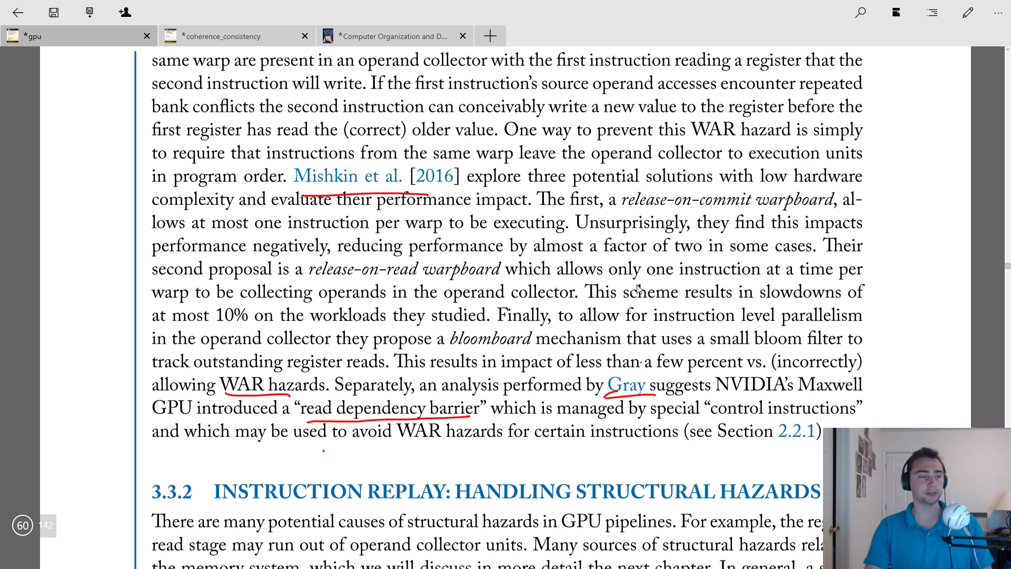
scroll(638, 289, "down", 3)
scroll(638, 289, "down", 3)
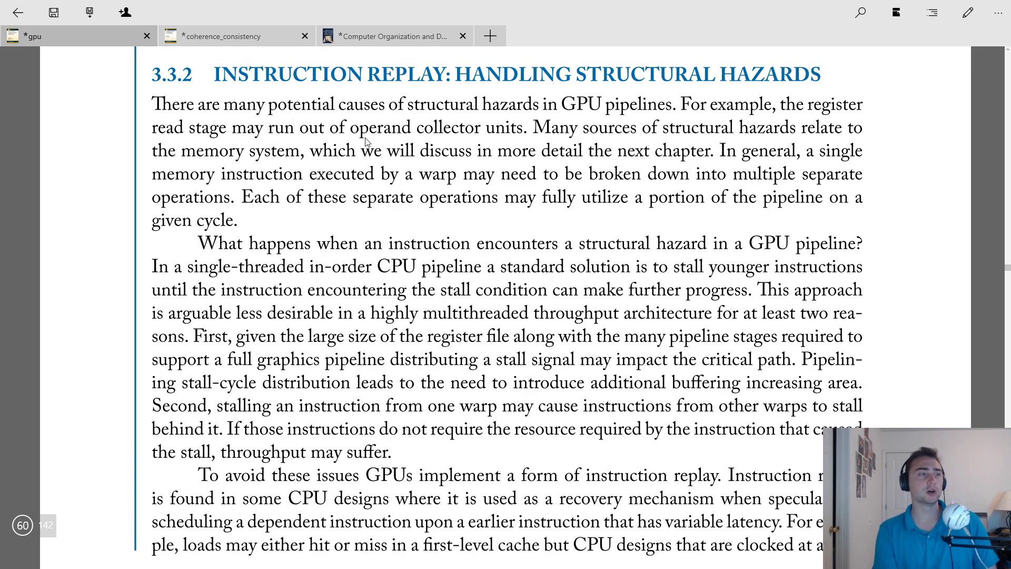
Draw a red ink underline beneath 'operand collector units' in the first paragraph
left_click_drag(351, 140, 521, 136)
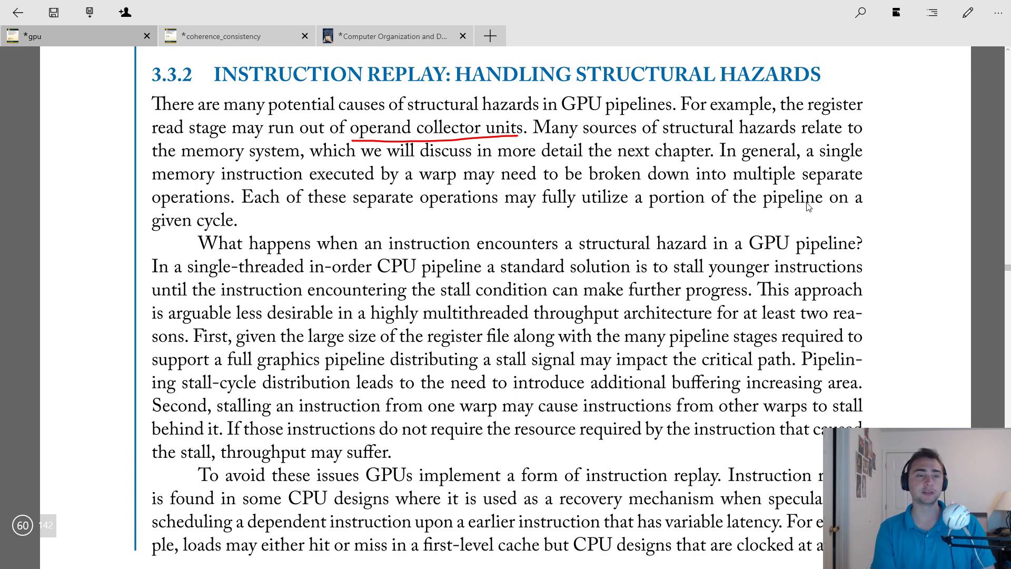
scroll(308, 186, "down", 2)
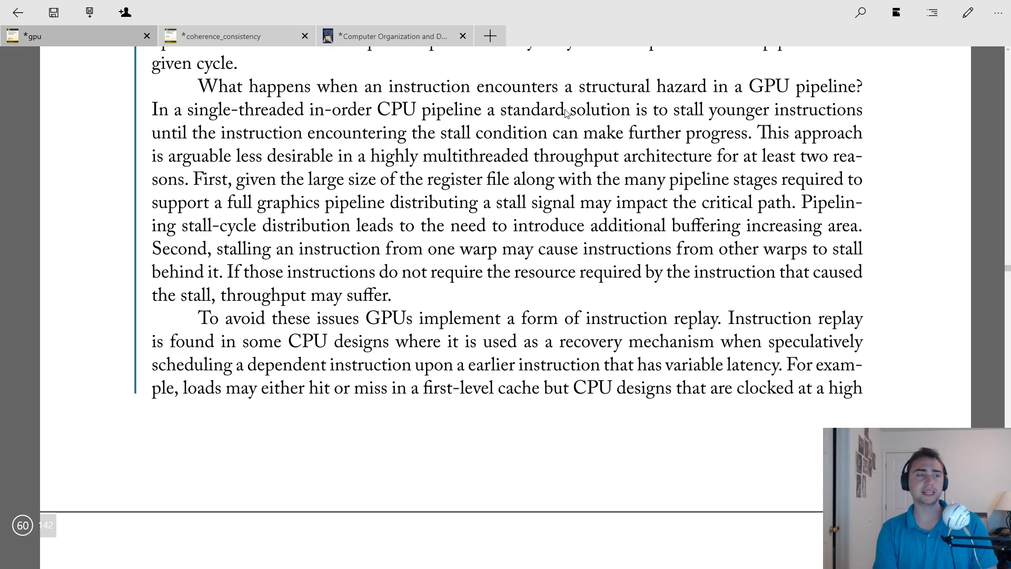
Underline 'standard solution', 'stall younger instructions' and 'can make further' in red
left_click_drag(499, 116, 600, 117)
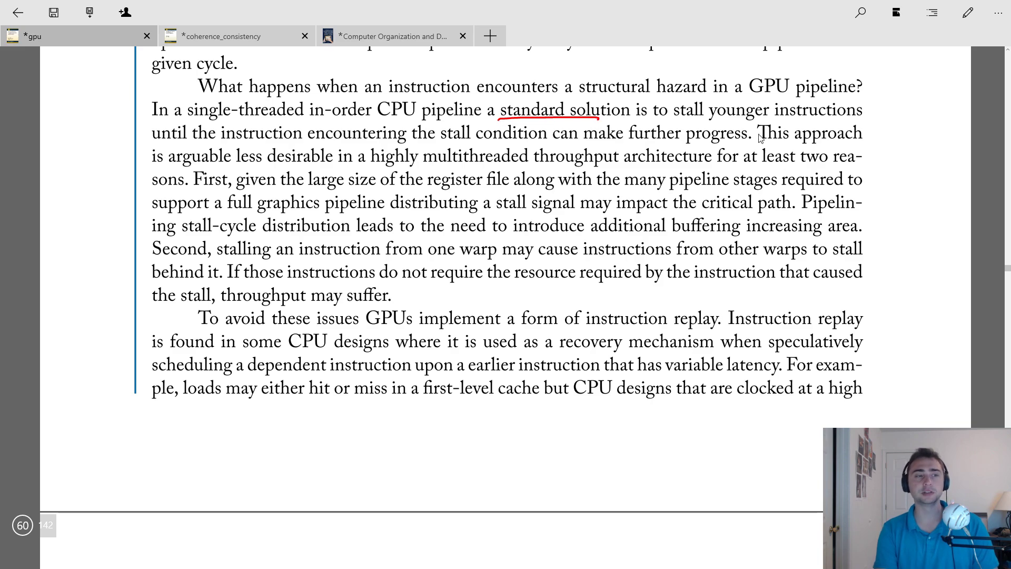
left_click_drag(687, 117, 839, 116)
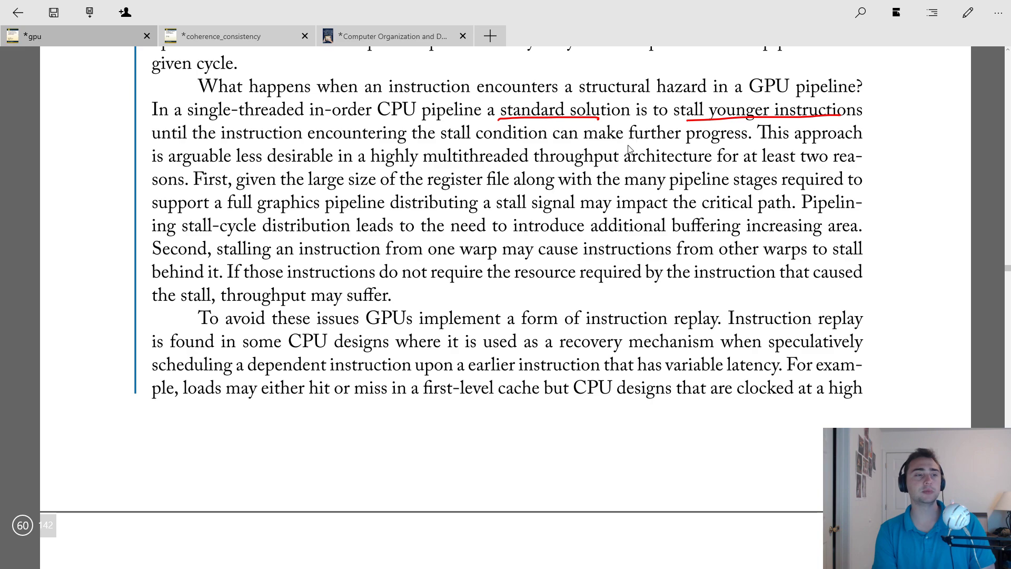
left_click_drag(571, 141, 740, 139)
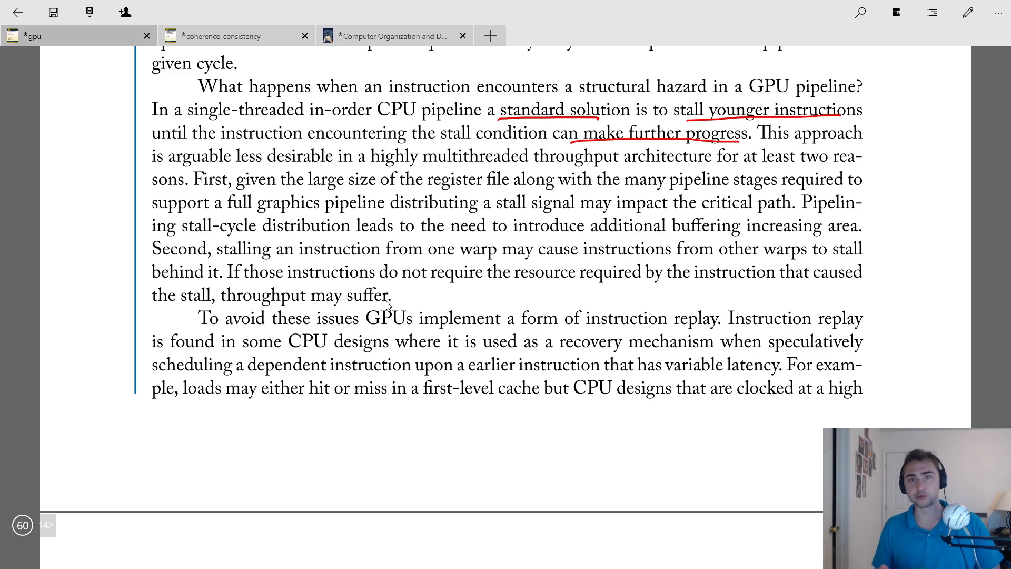
scroll(411, 294, "down", 3)
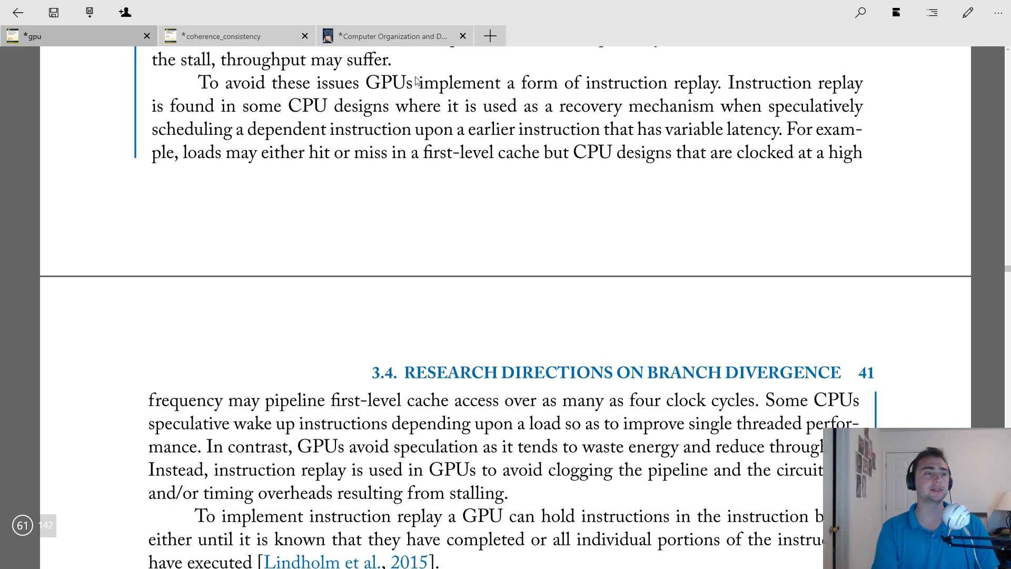
Underline 'instruction replay' in red and undo the stray ink mark above 'variable'
left_click_drag(588, 94, 714, 95)
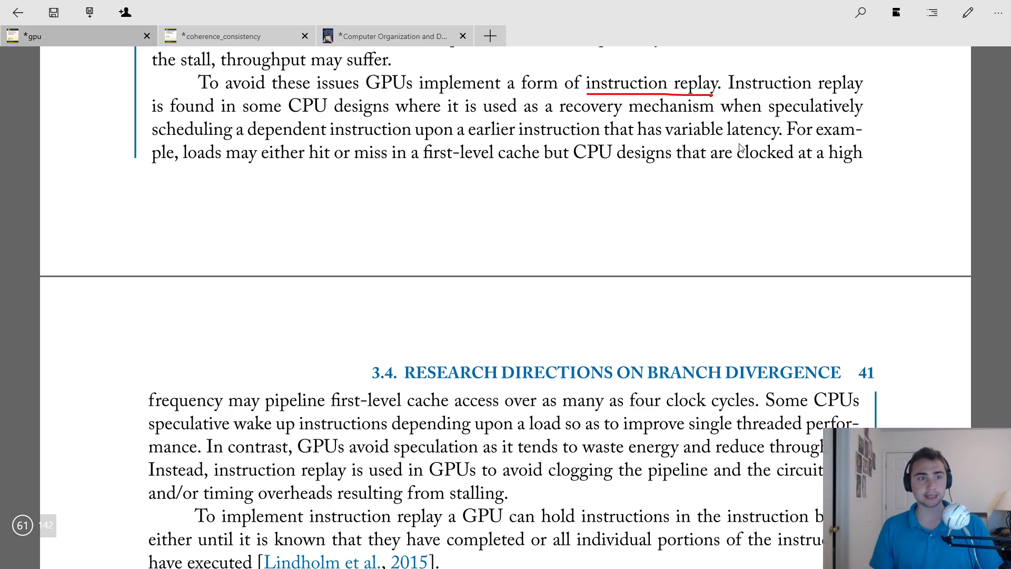
left_click_drag(684, 122, 694, 123)
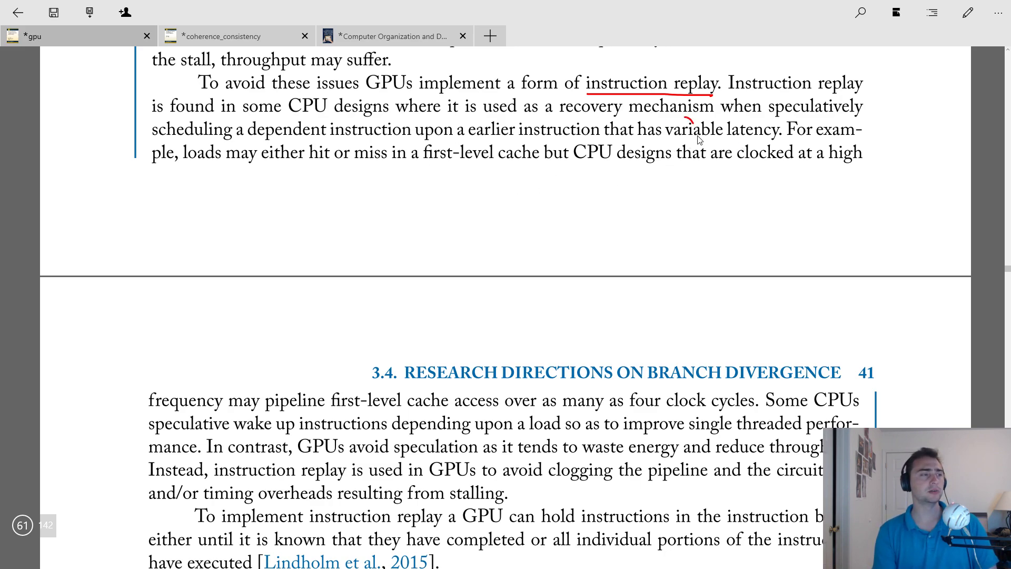
key("ctrl+z")
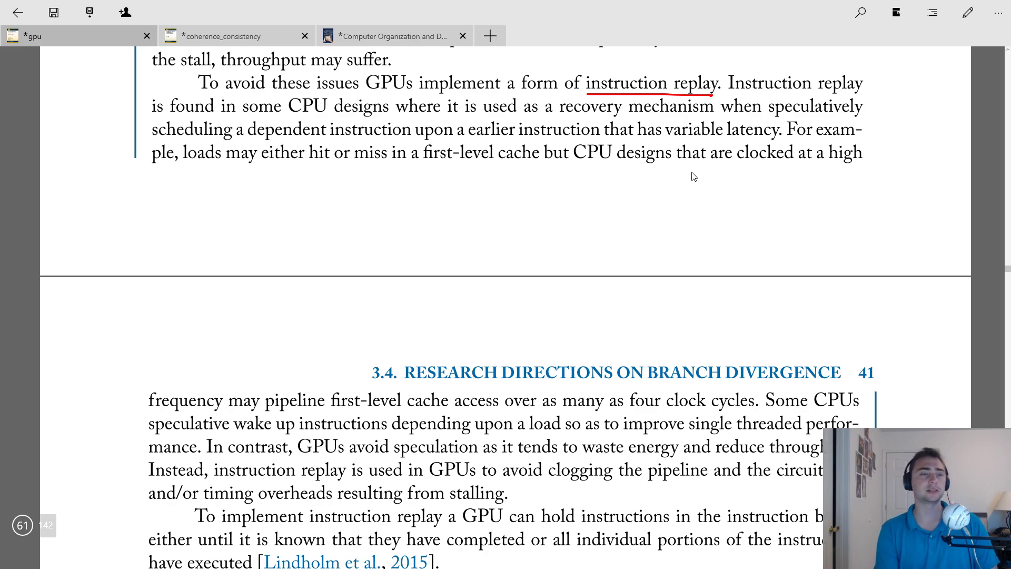
scroll(795, 180, "down", 2)
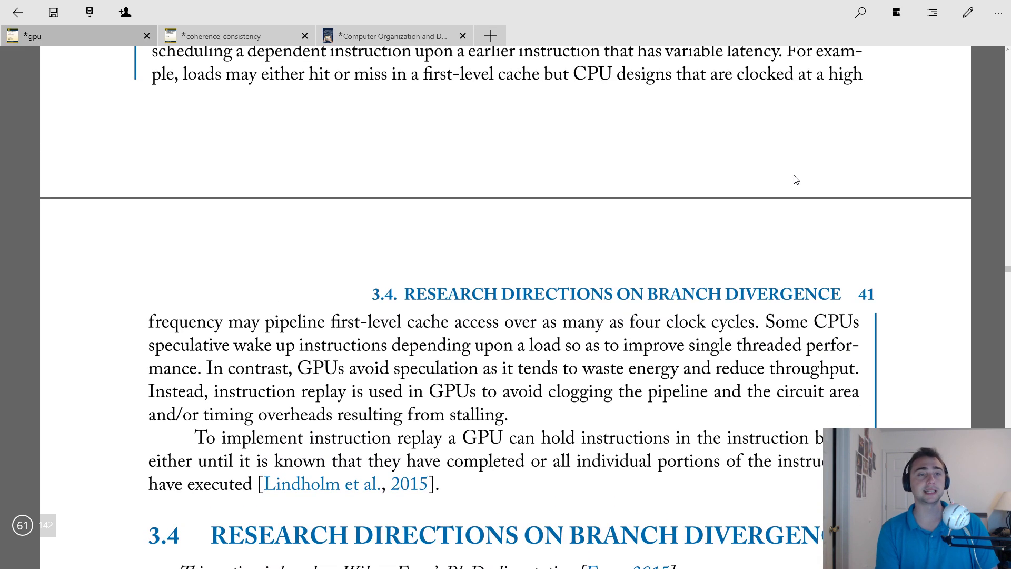
scroll(337, 298, "down", 2)
scroll(337, 298, "down", 2)
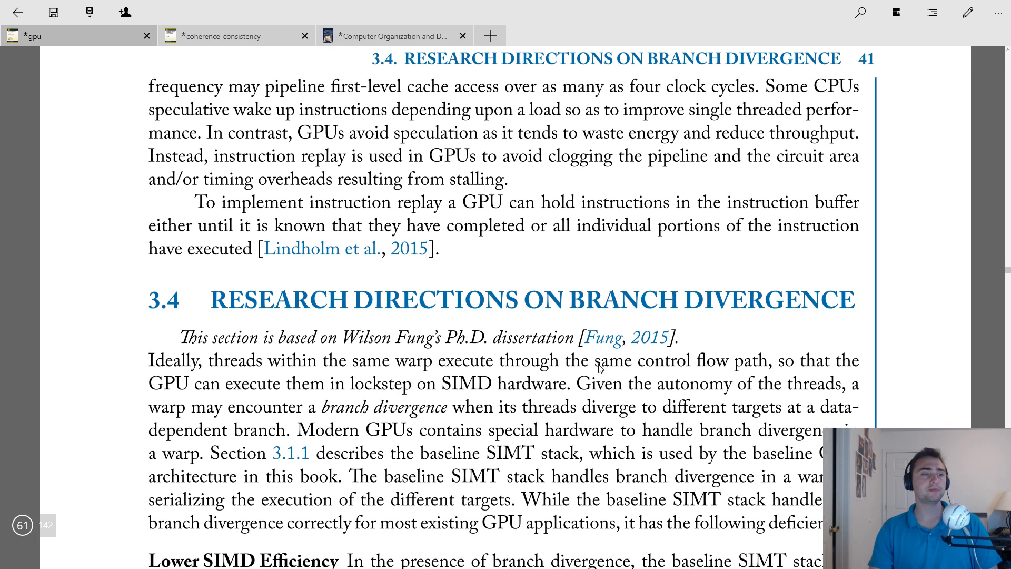
scroll(608, 348, "down", 3)
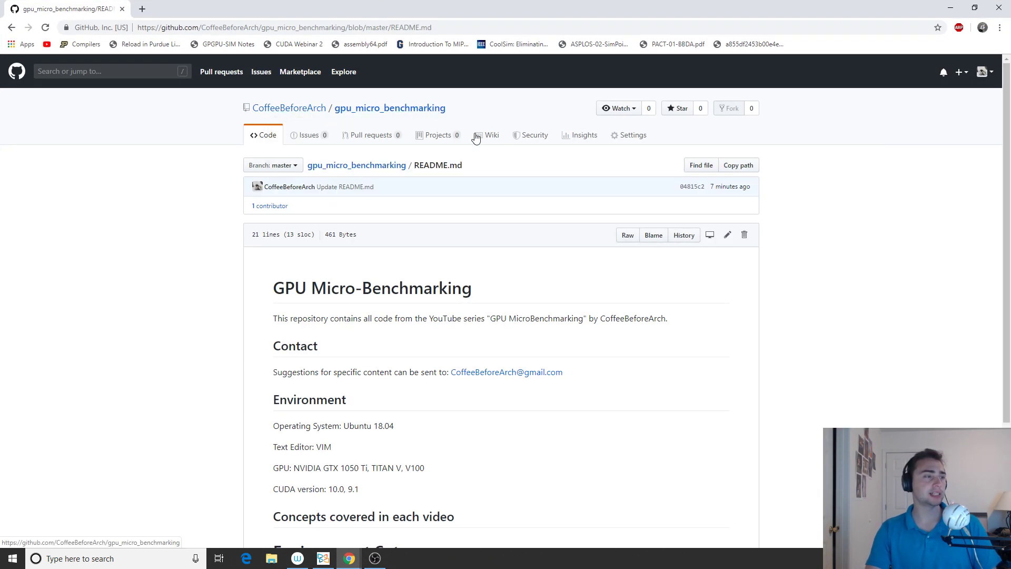
scroll(365, 243, "down", 2)
scroll(366, 243, "up", 2)
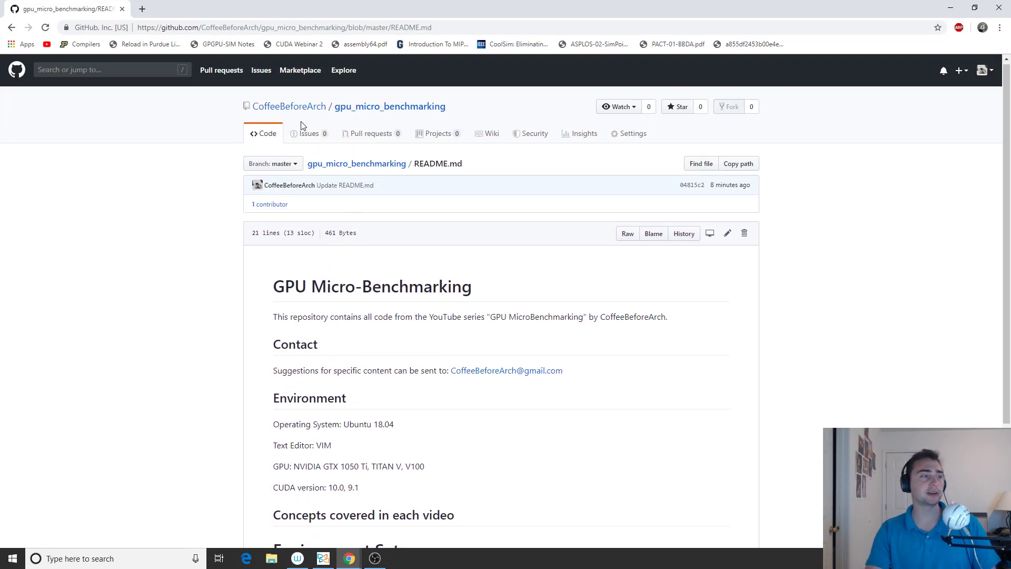
Go to the gpu_micro_benchmarking repo root, then the cuda_programming repository page
left_click(351, 163)
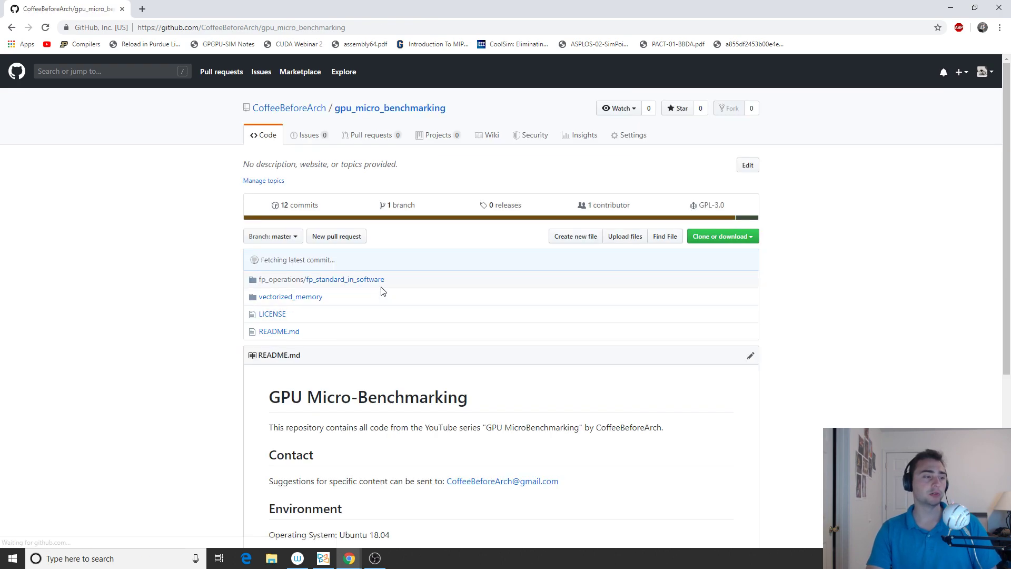
scroll(388, 345, "down", 1)
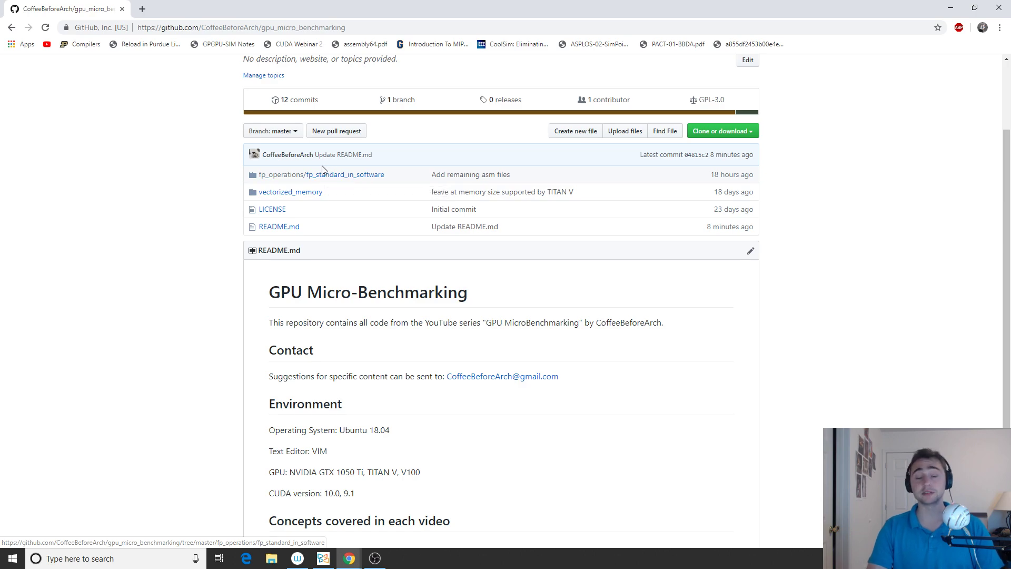
scroll(316, 111, "up", 1)
left_click(309, 108)
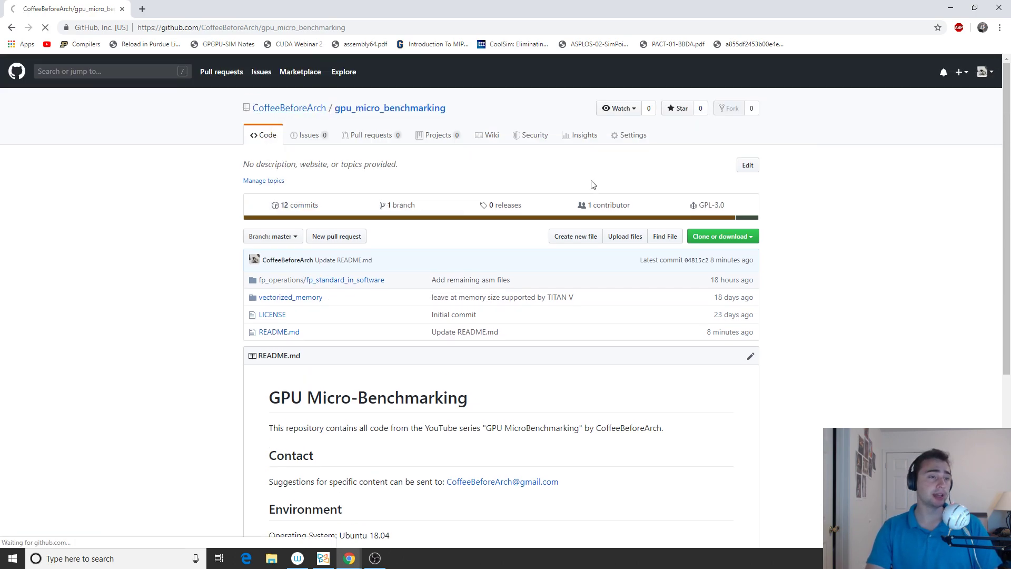